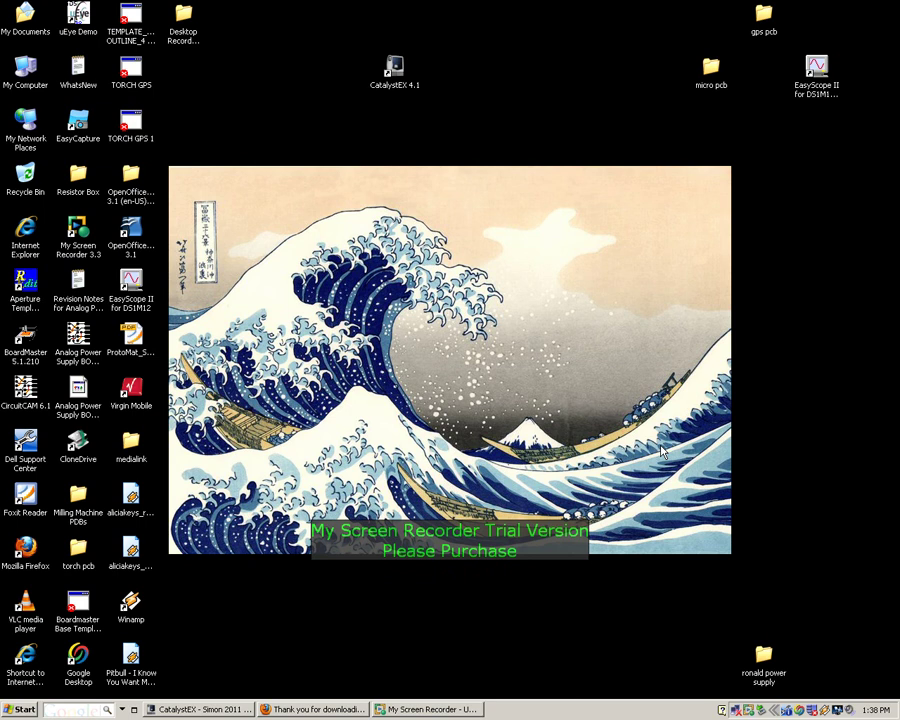
- Open the K: removable drive from My Computer
double_click(25, 82)
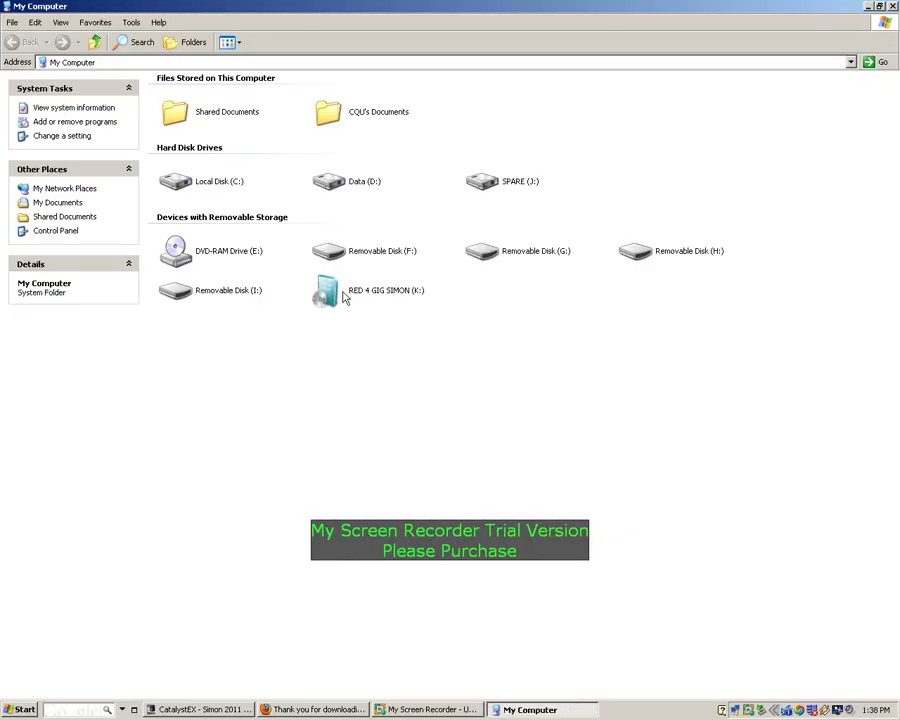
left_click(338, 294)
right_click(334, 295)
left_click(366, 304)
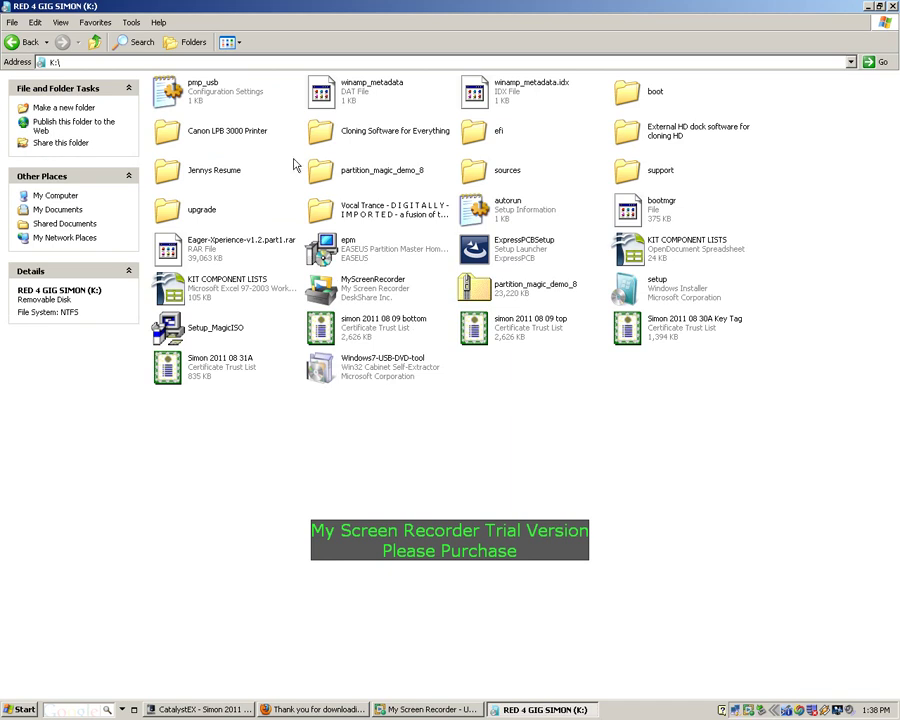
- Show the drive's files in Details view, sorted by Date Modified newest first
left_click(230, 42)
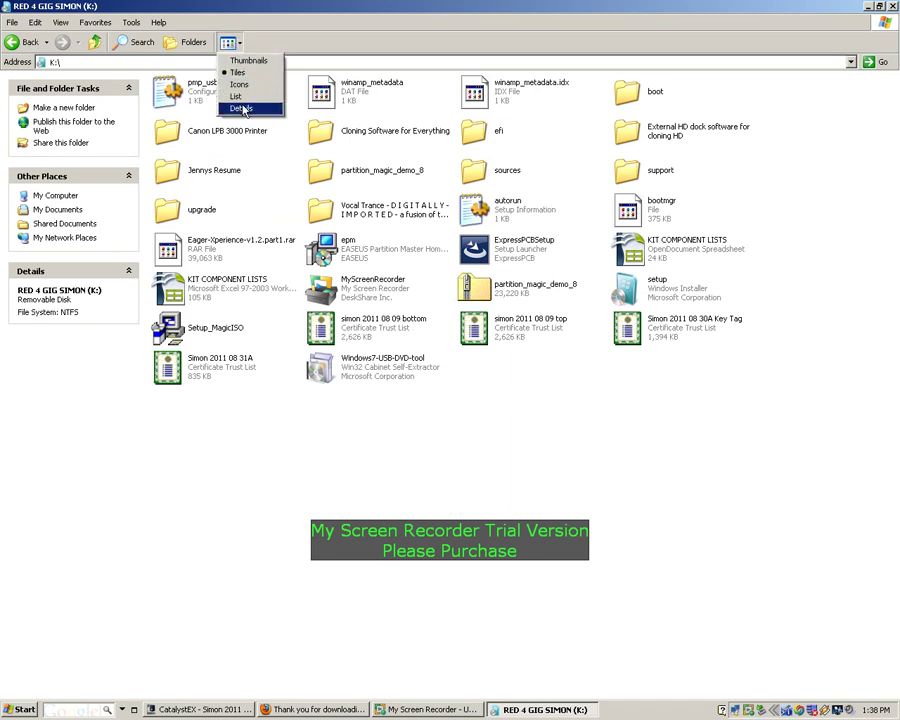
left_click(241, 107)
left_click(600, 80)
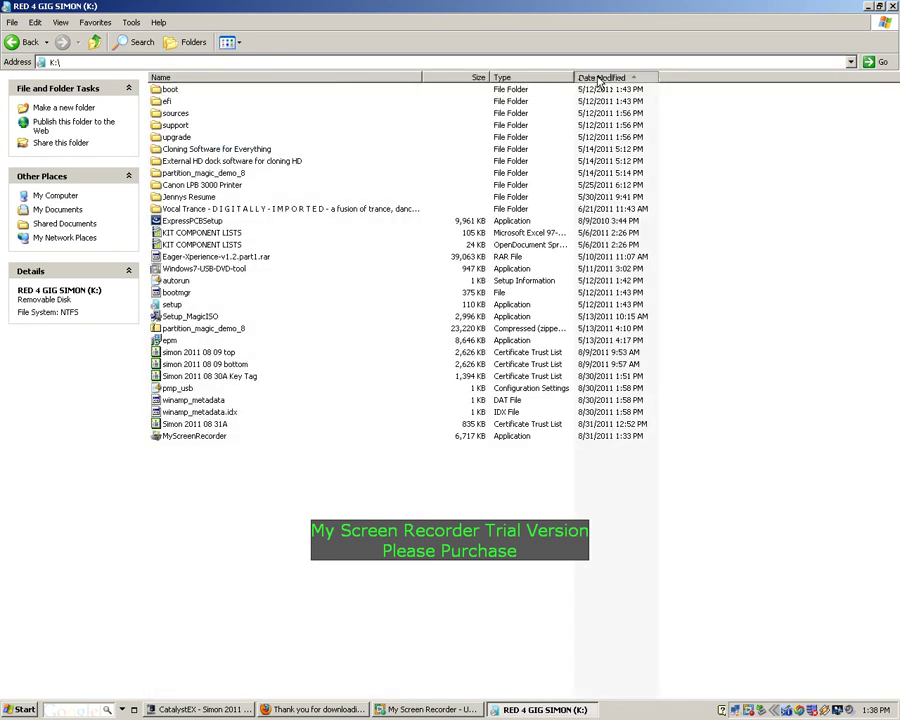
left_click(598, 80)
- Check the newest August 31 file's context menu, dismiss it, and close the drive window
left_click(201, 102)
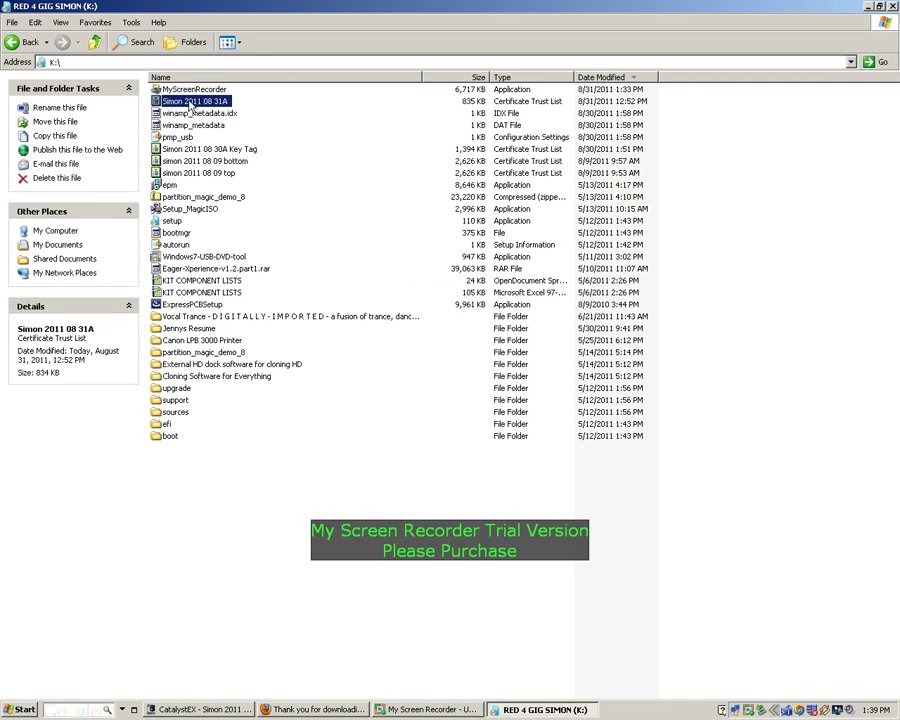
right_click(191, 101)
mouse_move(250, 163)
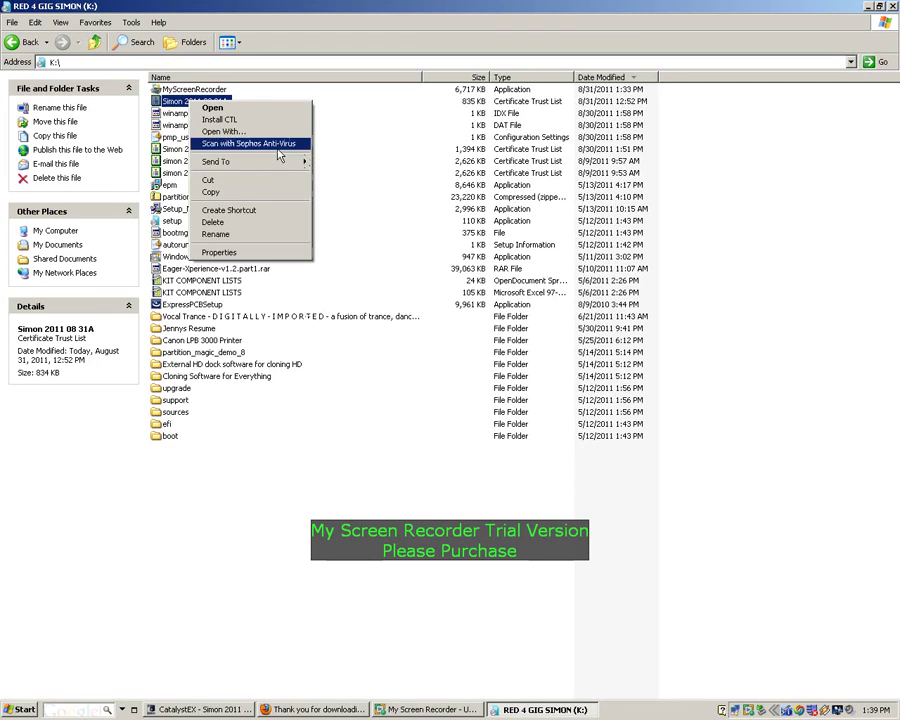
left_click(352, 226)
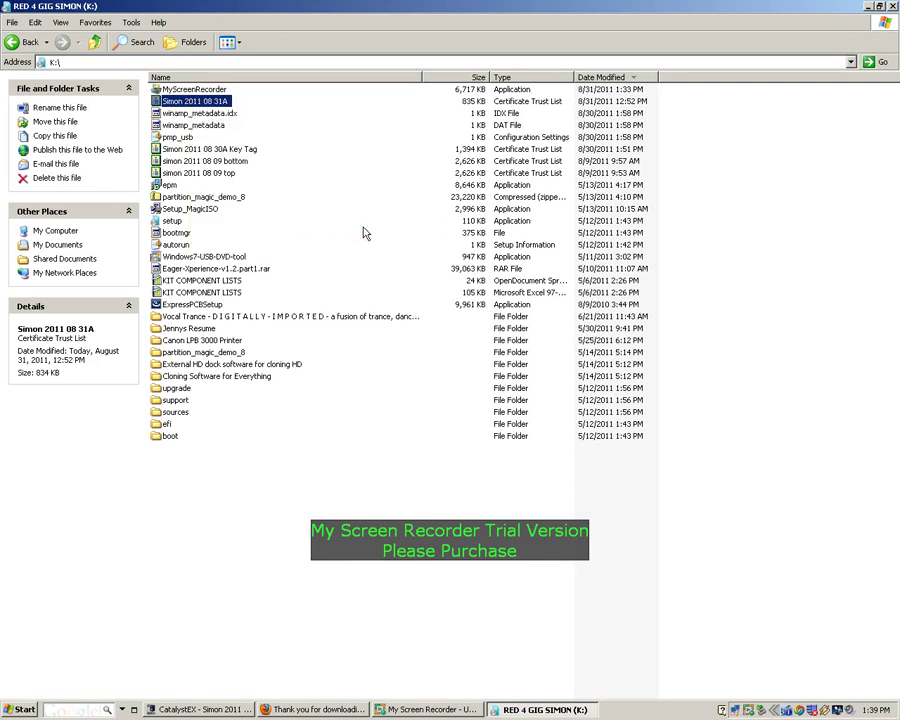
left_click(893, 7)
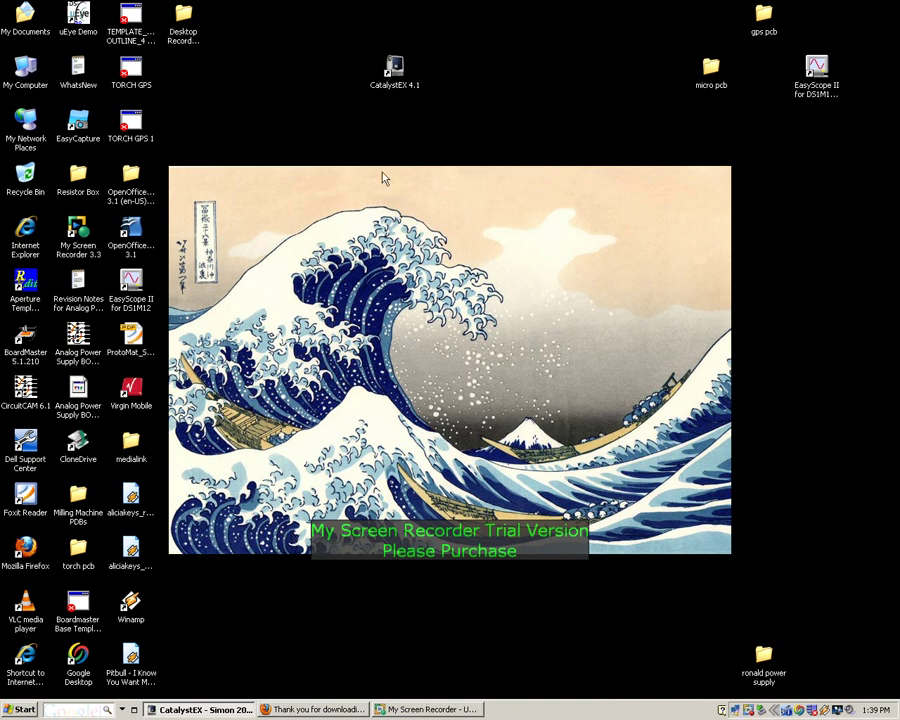
- Bring the running CatalystEX window forward and close the key-tag model
double_click(396, 70)
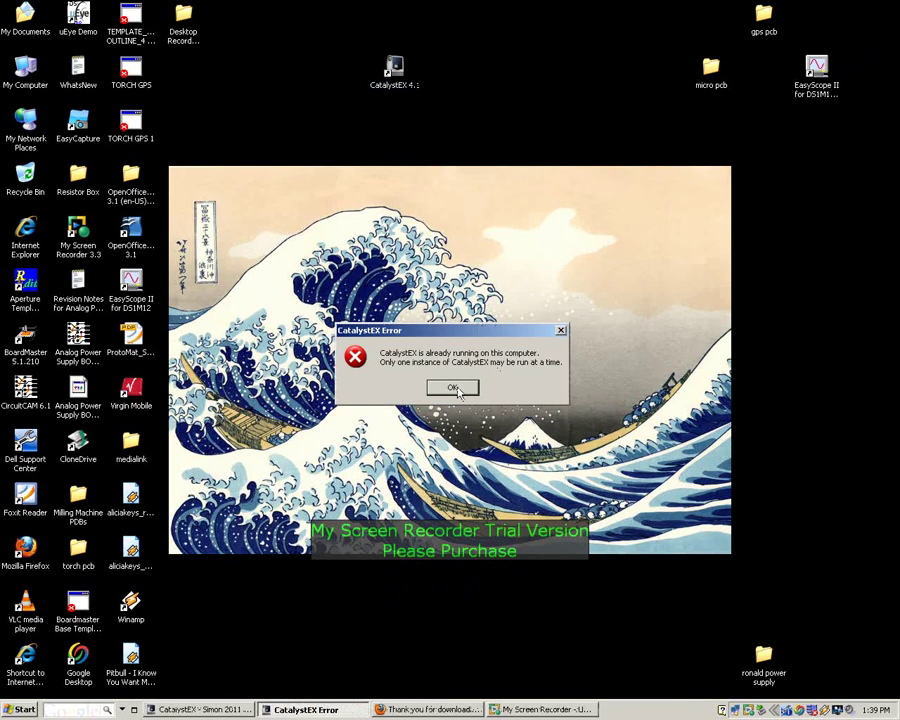
left_click(452, 389)
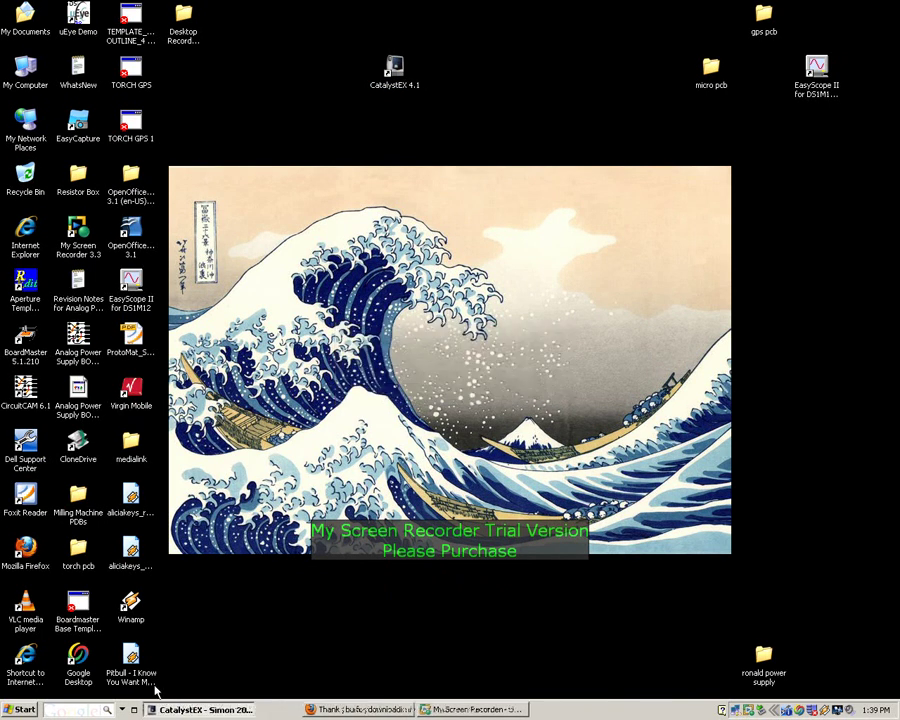
left_click(184, 711)
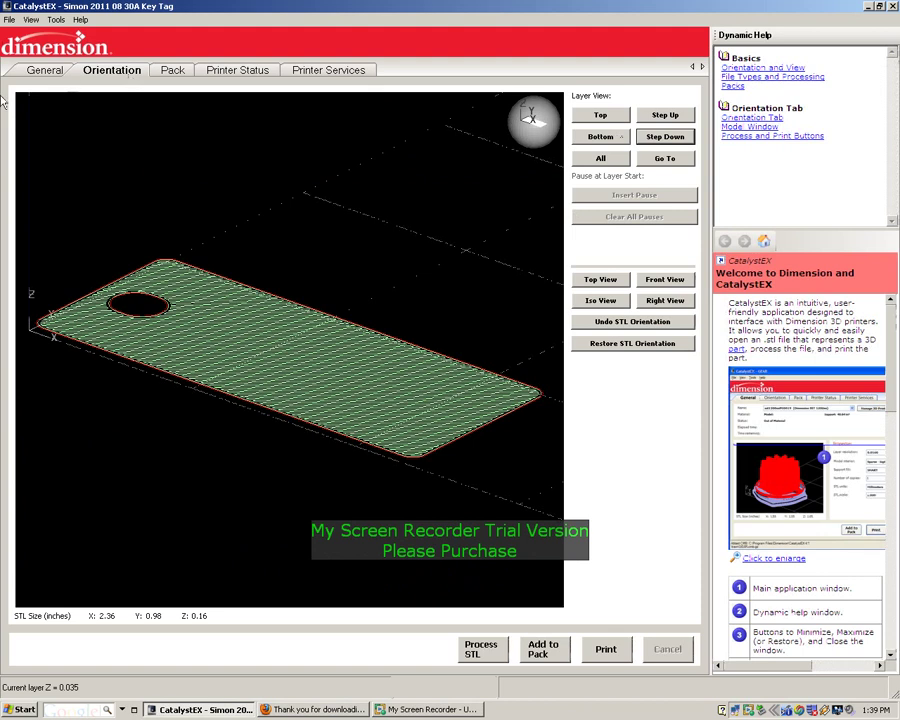
left_click(9, 21)
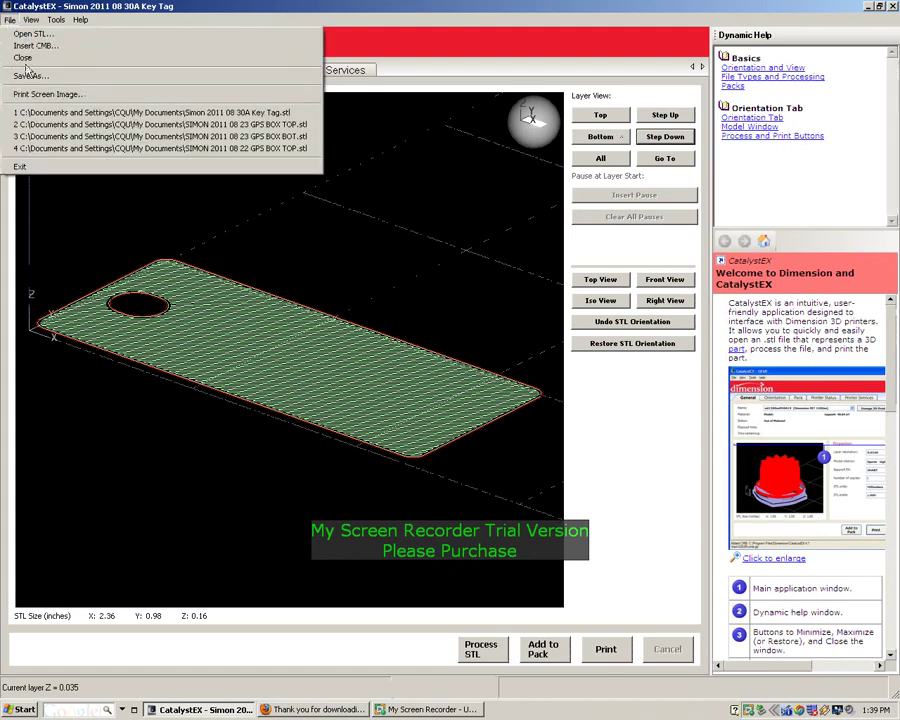
left_click(26, 59)
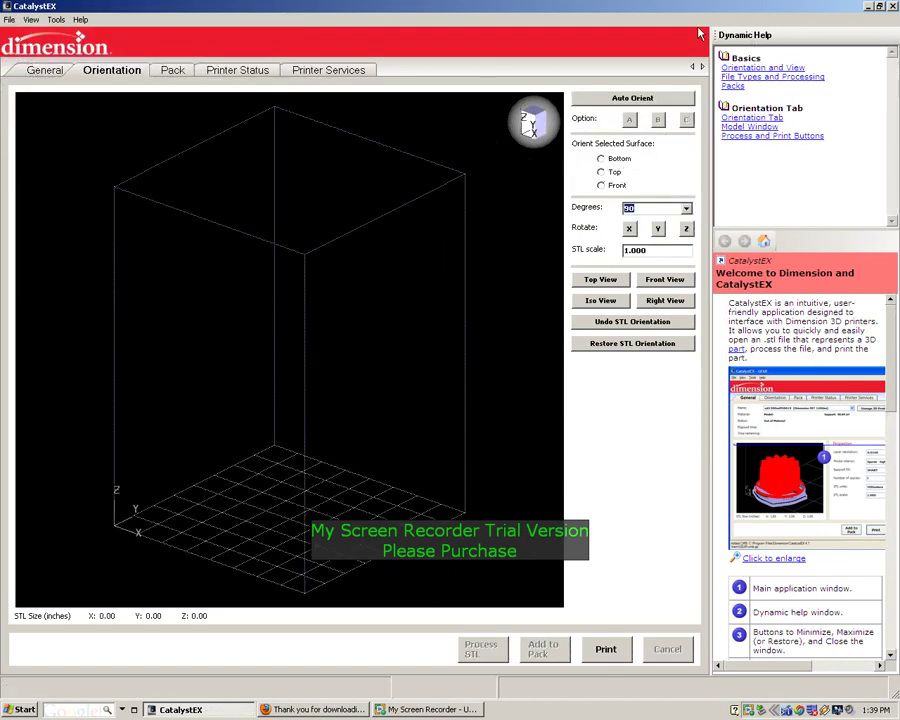
- Open the newest 31A plate STL file, found by sorting the Open STL list by date
left_click(10, 20)
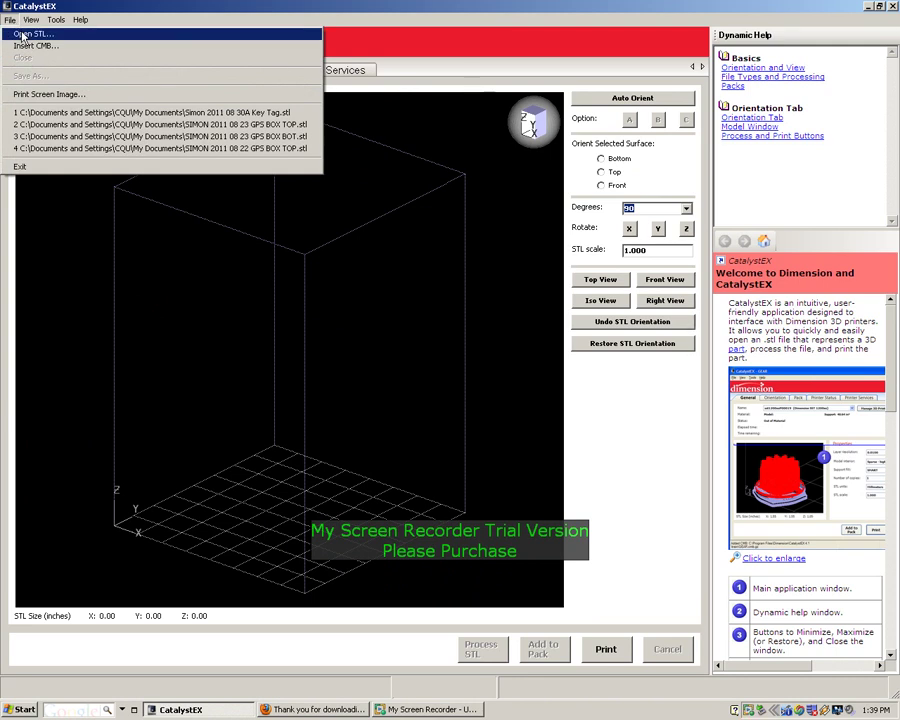
left_click(22, 37)
left_click(574, 166)
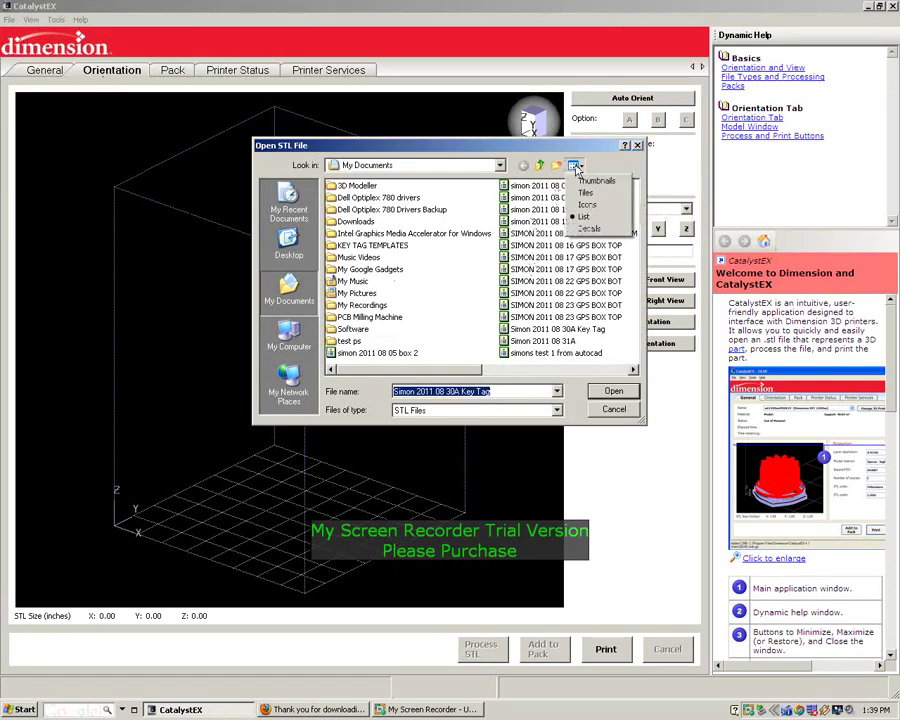
left_click(592, 228)
left_click(615, 186)
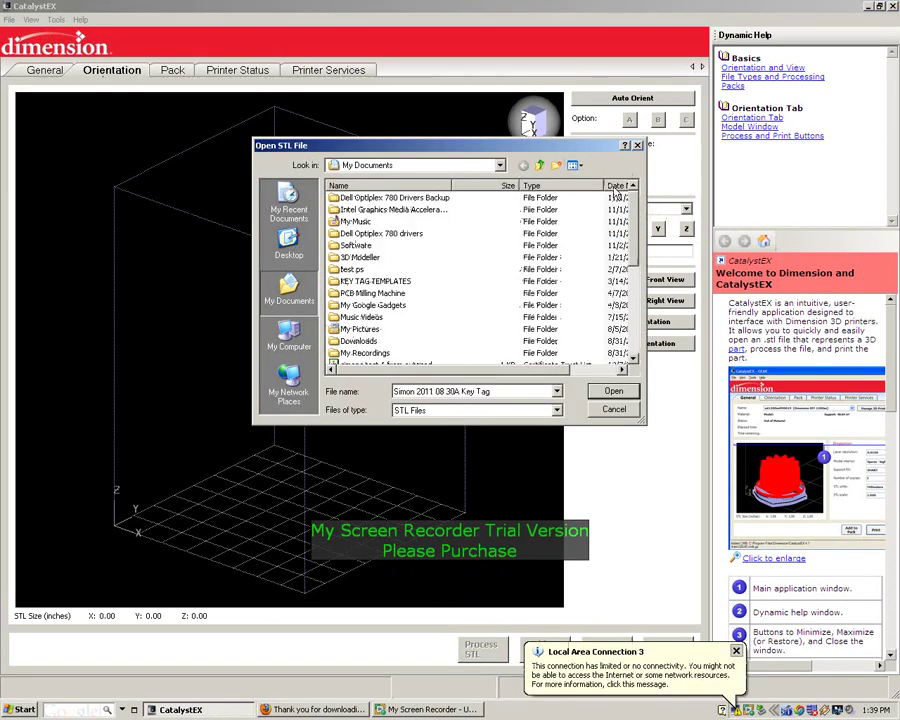
left_click(615, 186)
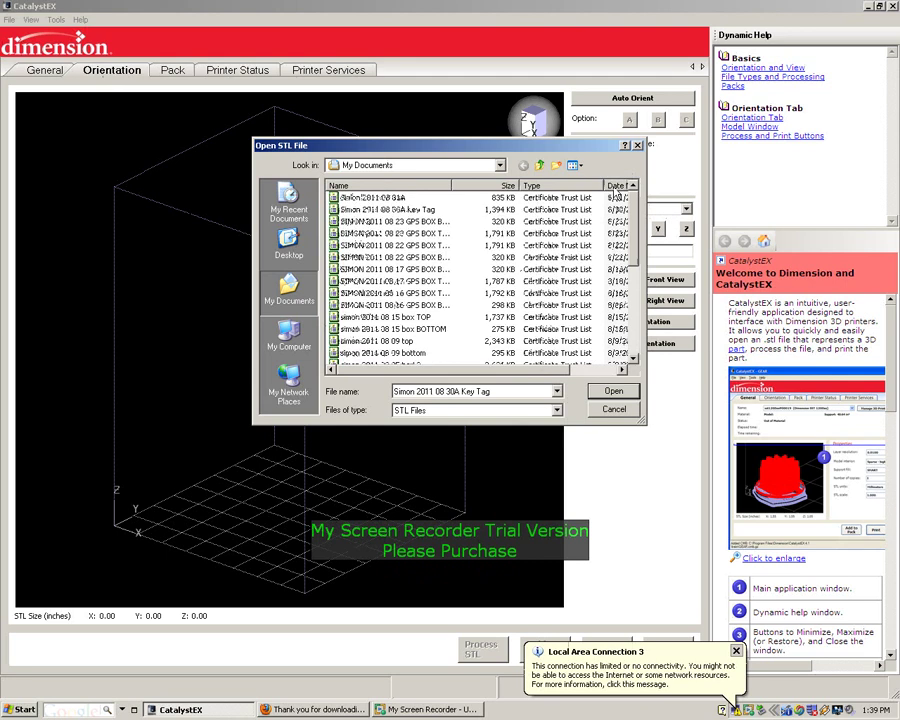
left_click(385, 197)
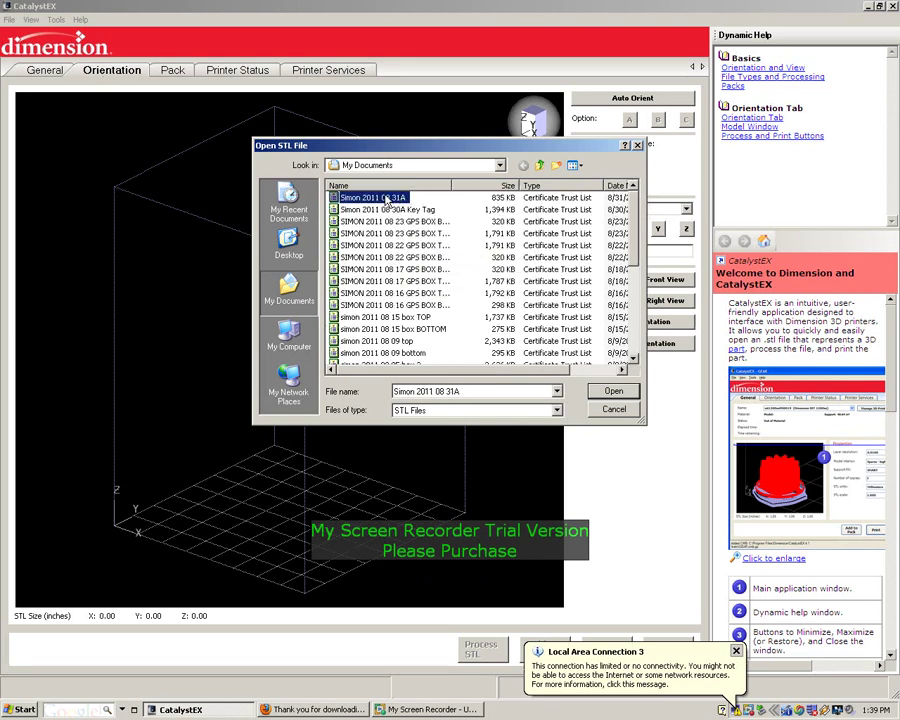
left_click(612, 390)
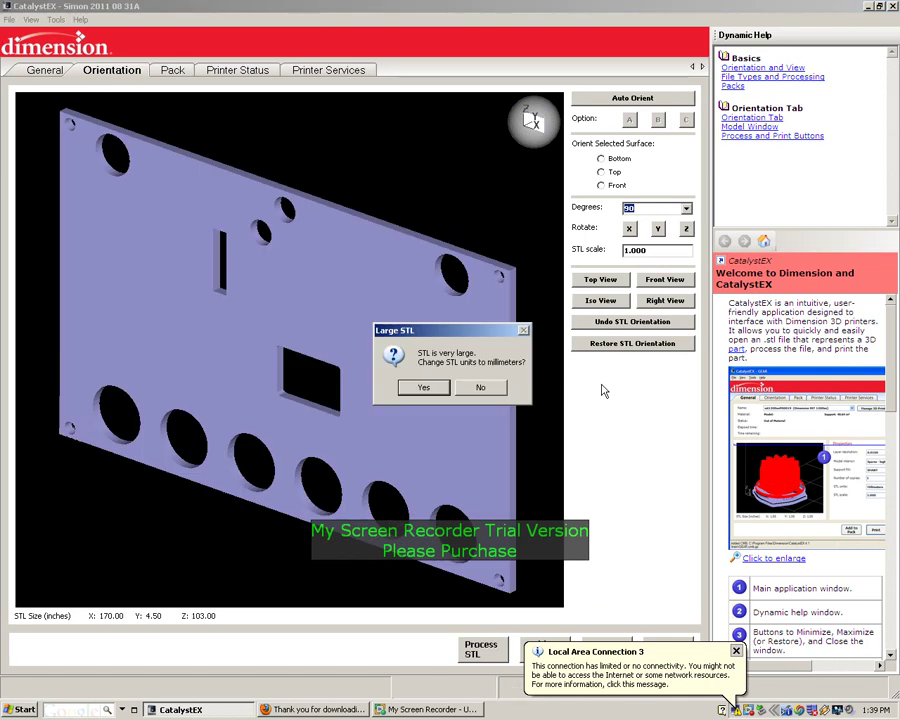
- Accept millimetre units, then keep 0.0100 layer resolution and a Sparse - high density interior
left_click(430, 388)
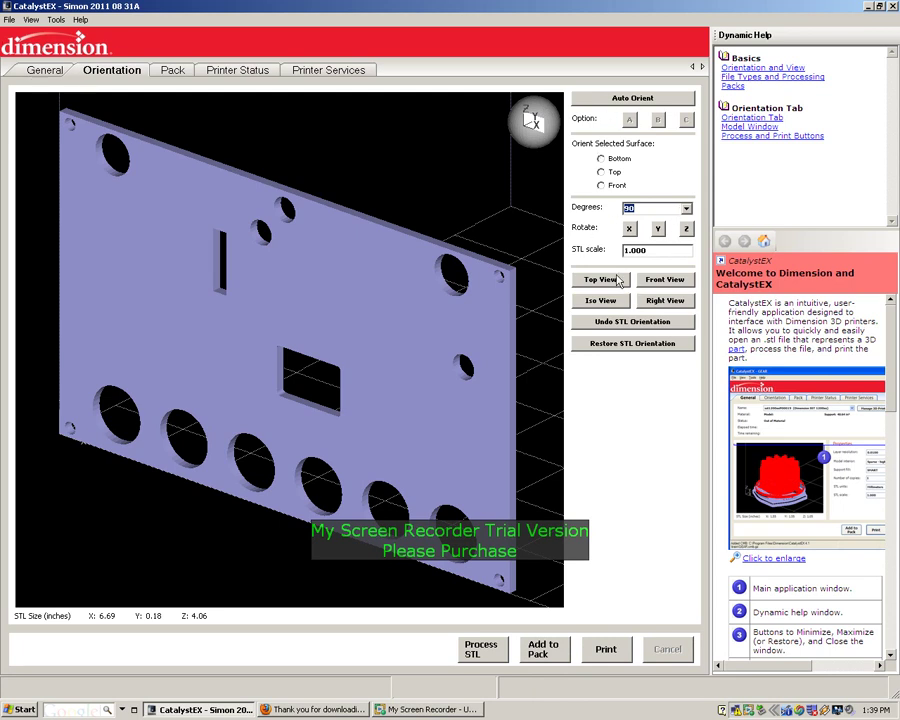
left_click(42, 70)
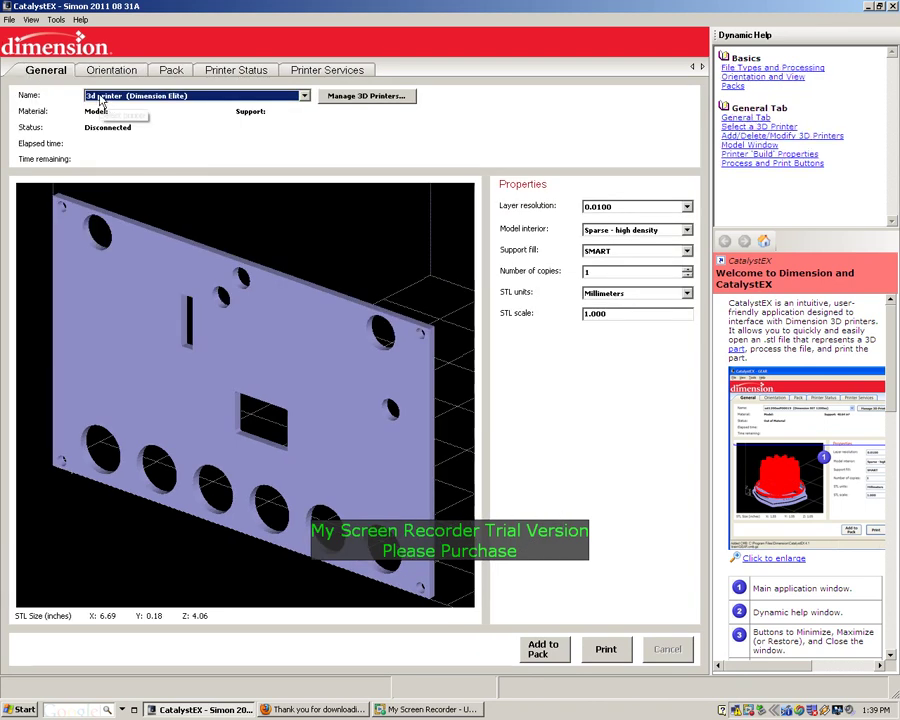
left_click(606, 207)
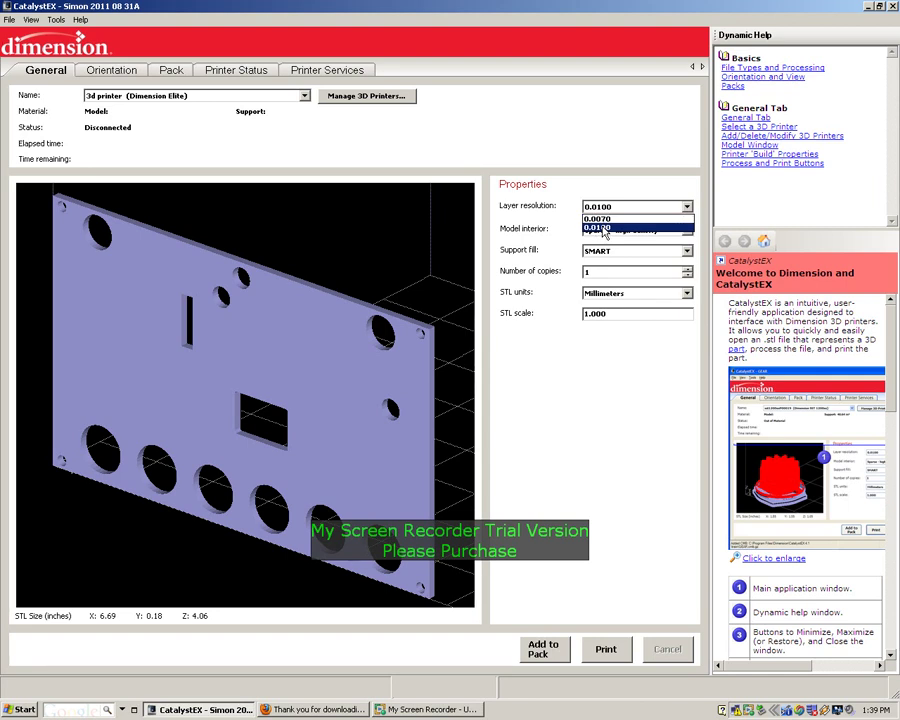
left_click(604, 228)
left_click(687, 231)
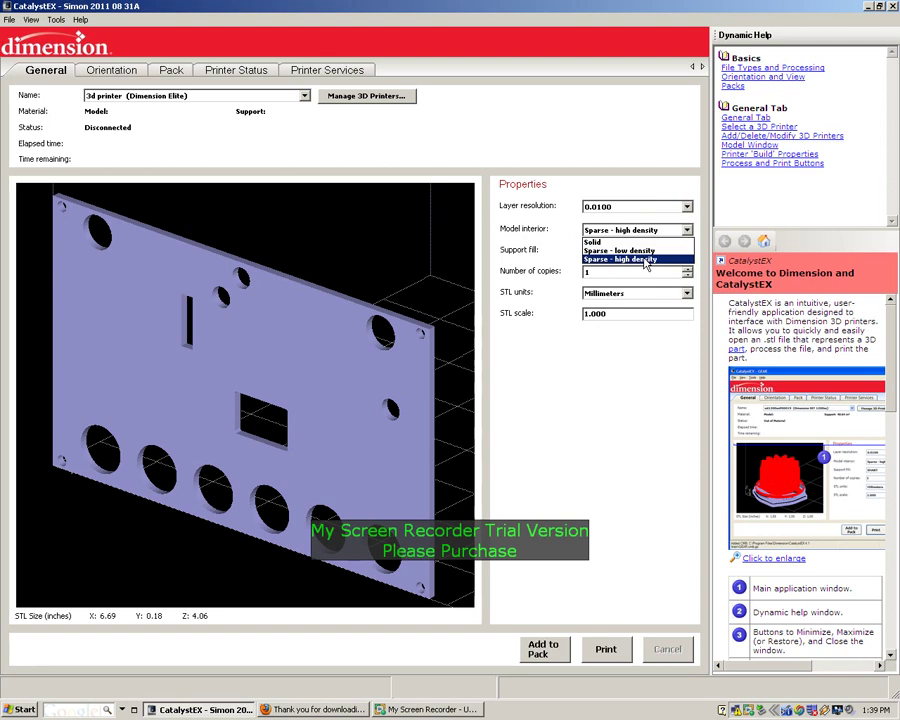
left_click(646, 260)
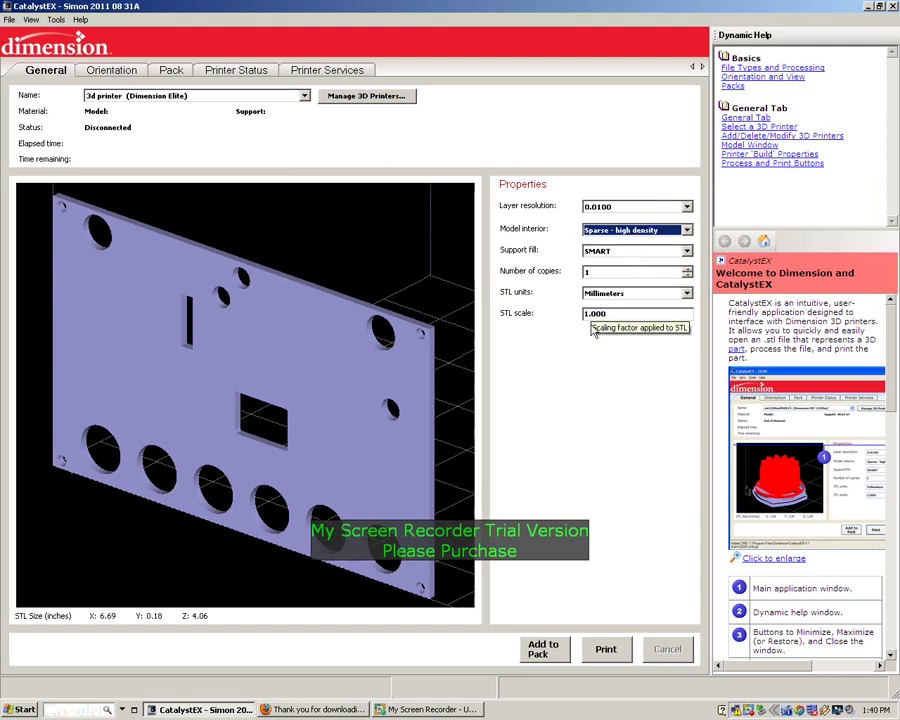
left_click(112, 69)
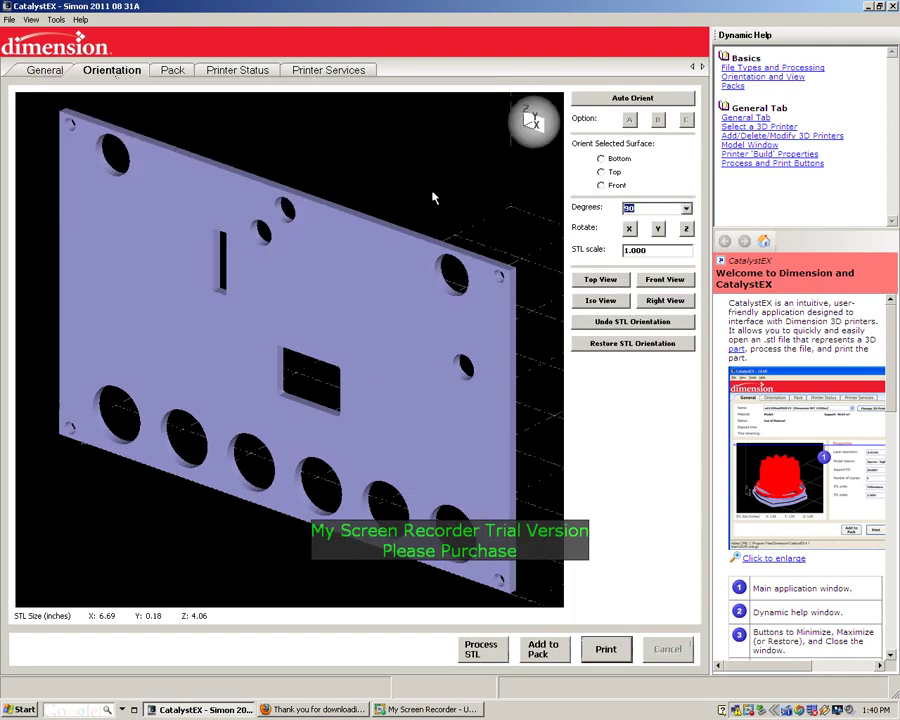
- Rotate the plate 90° about X to lie flat and process the STL into layers
left_click(629, 229)
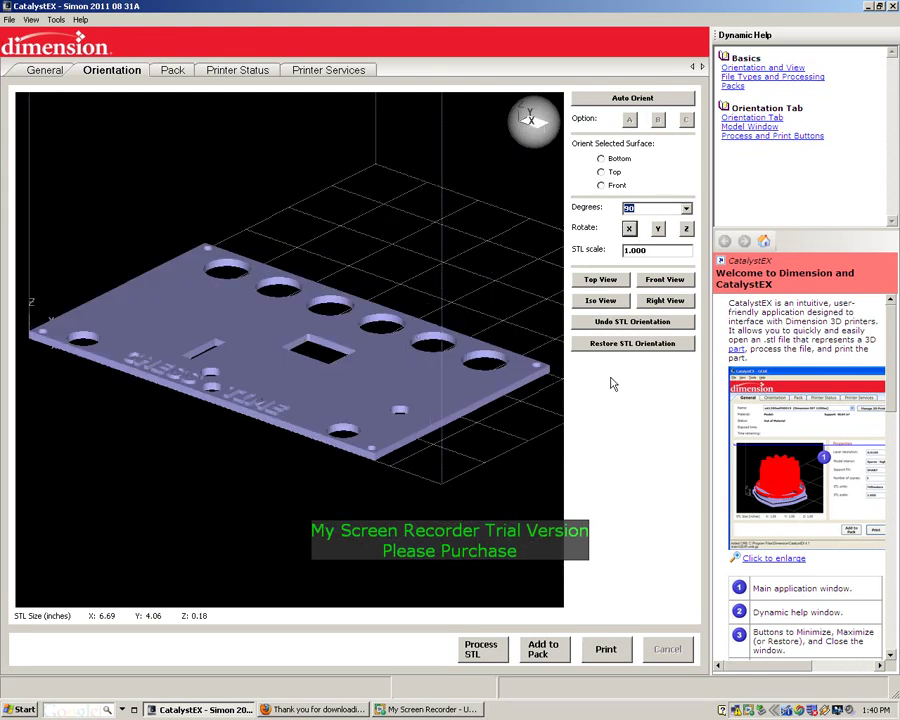
left_click(481, 650)
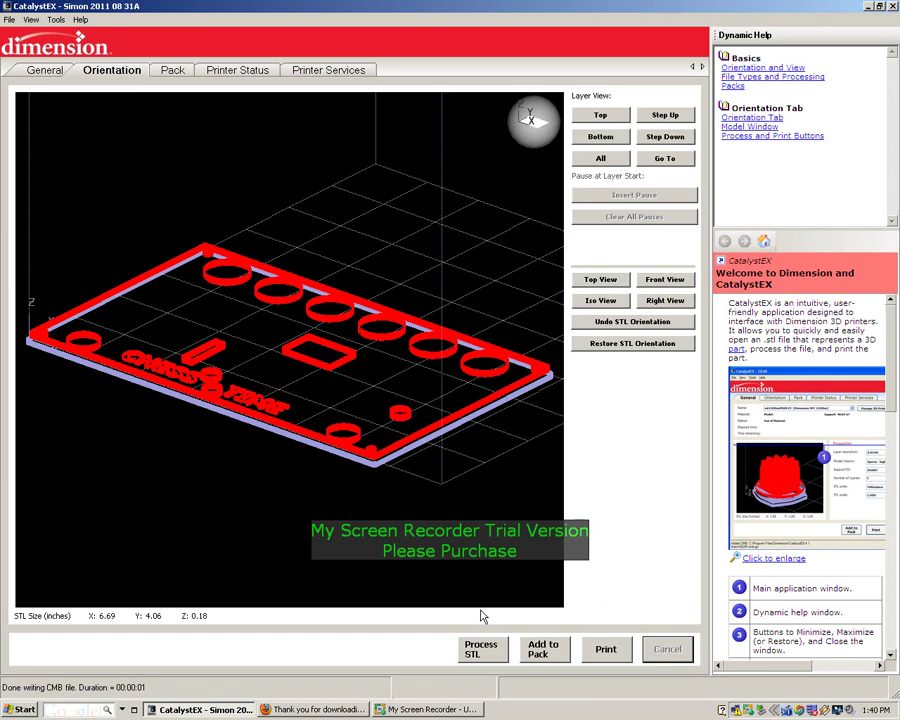
left_click(400, 710)
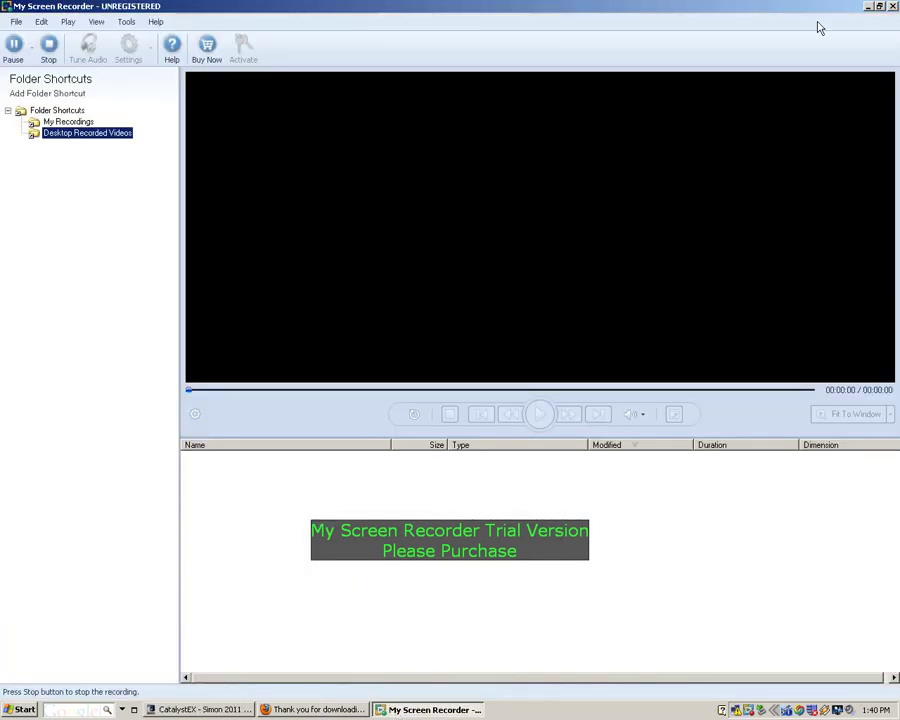
left_click(868, 7)
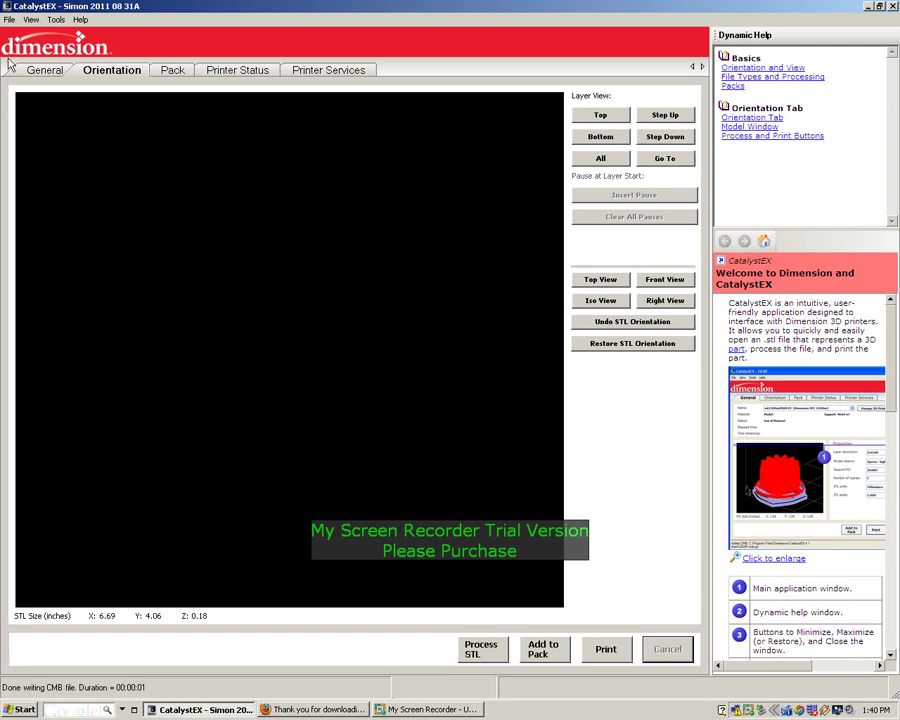
left_click(40, 70)
left_click(98, 72)
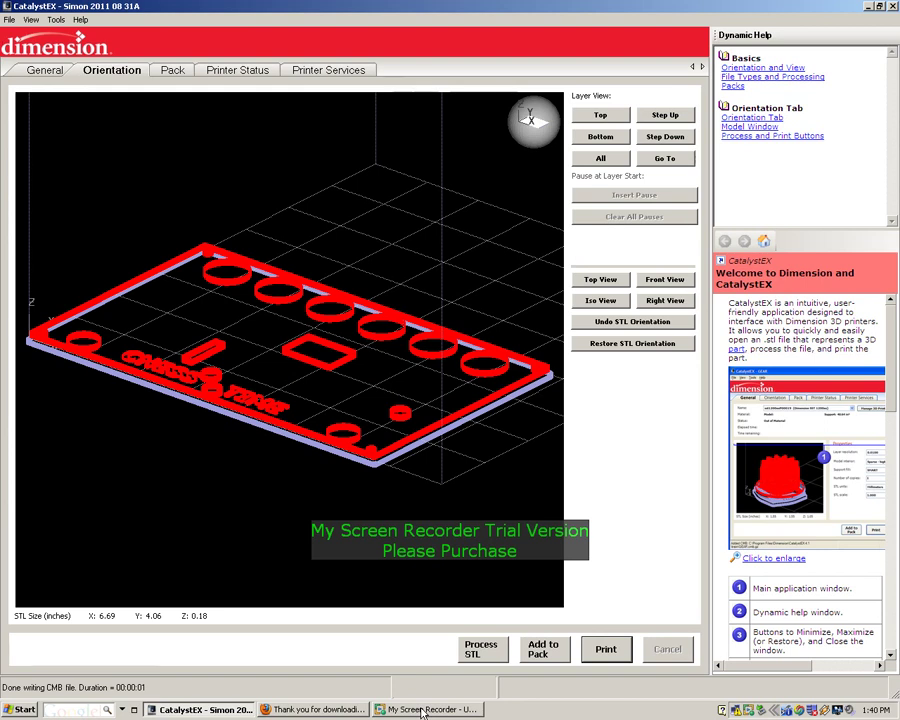
left_click(602, 136)
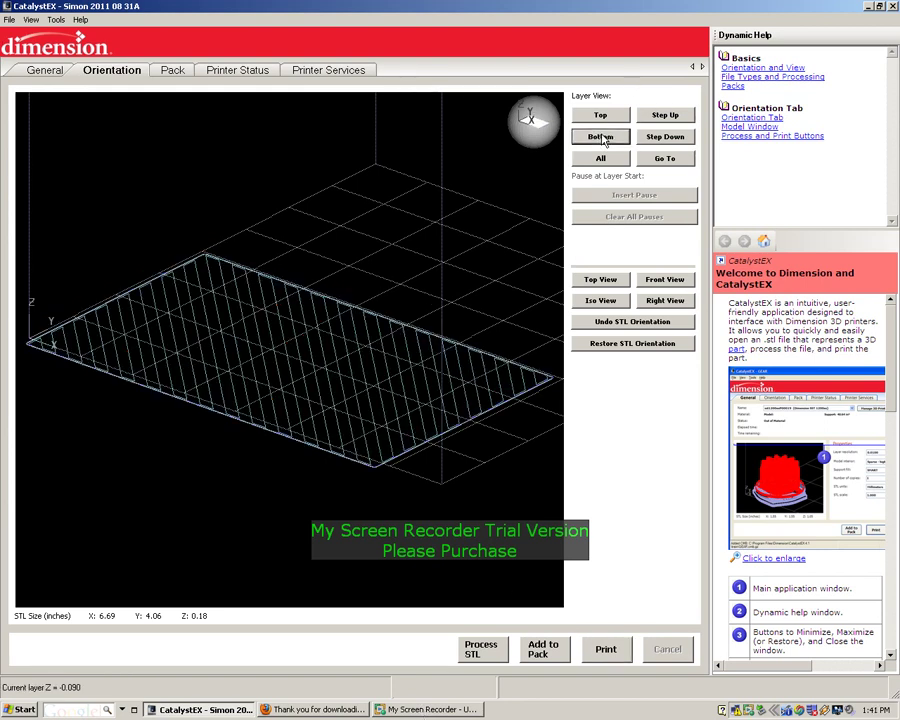
left_click(662, 116)
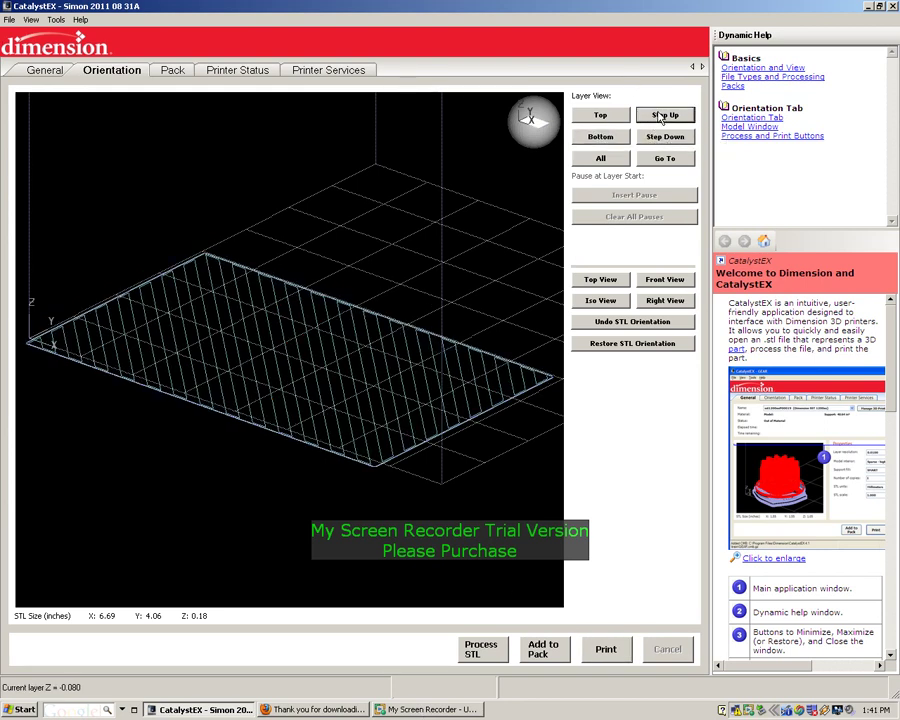
left_click(661, 116)
left_click(660, 117)
left_click(660, 116)
left_click(660, 116)
left_click(660, 116)
left_click(660, 116)
left_click(660, 116)
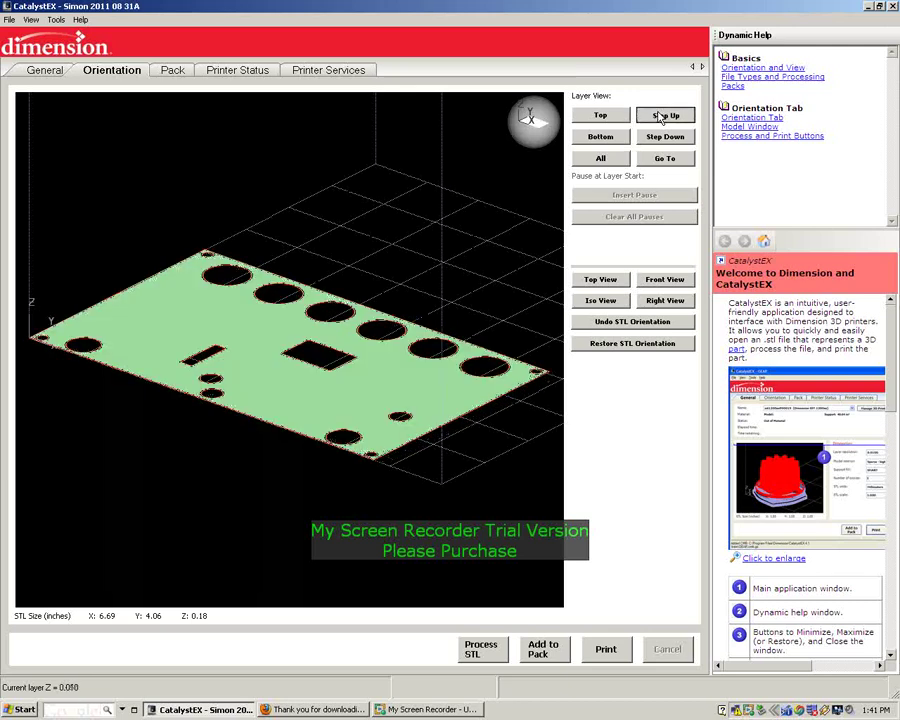
left_click(660, 116)
left_click(660, 116)
left_click(660, 116)
left_click(660, 116)
left_click(660, 116)
left_click(660, 116)
left_click(660, 116)
left_click(660, 116)
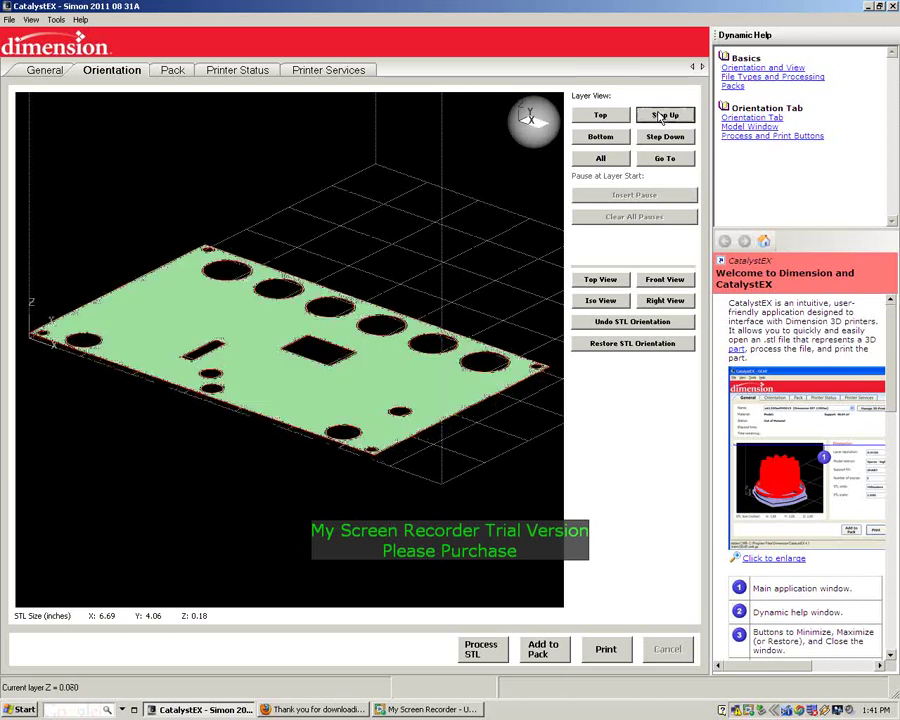
left_click(660, 116)
left_click(660, 116)
left_click(660, 116)
left_click(660, 116)
left_click(660, 116)
left_click(660, 116)
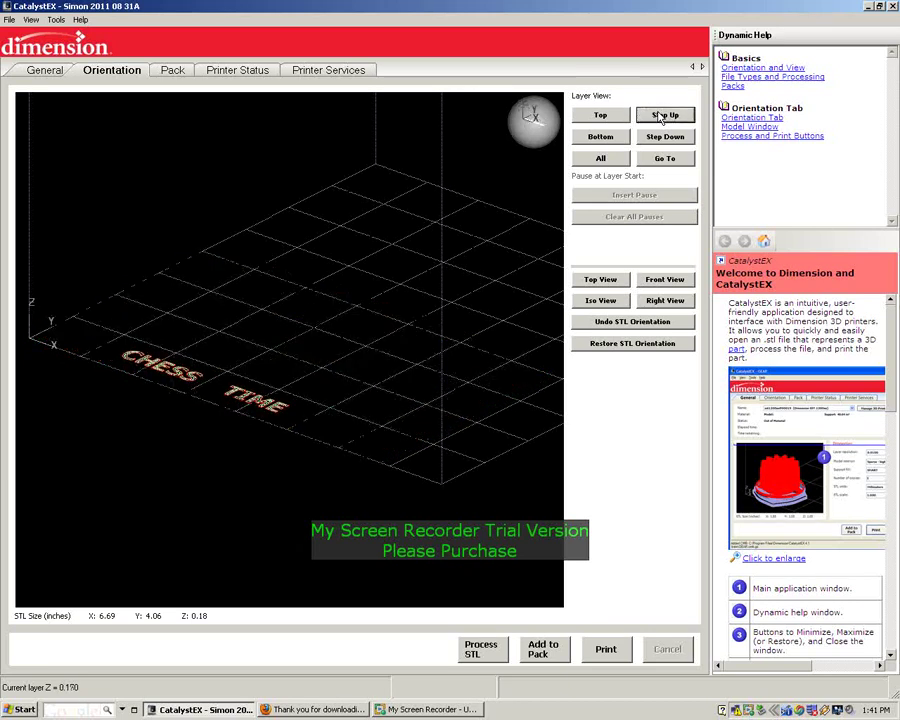
left_click(660, 116)
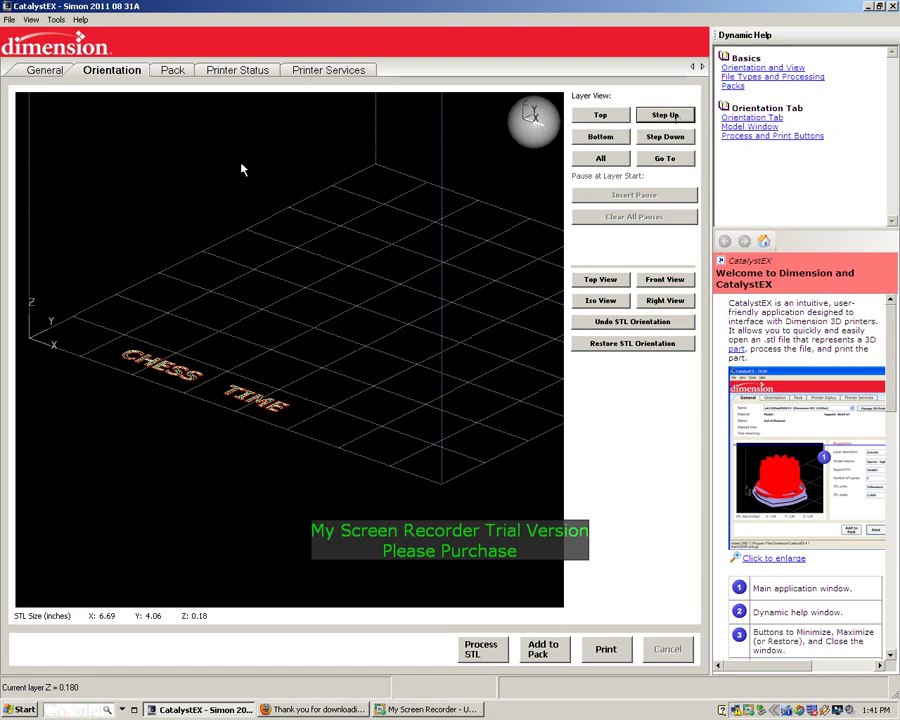
left_click(601, 158)
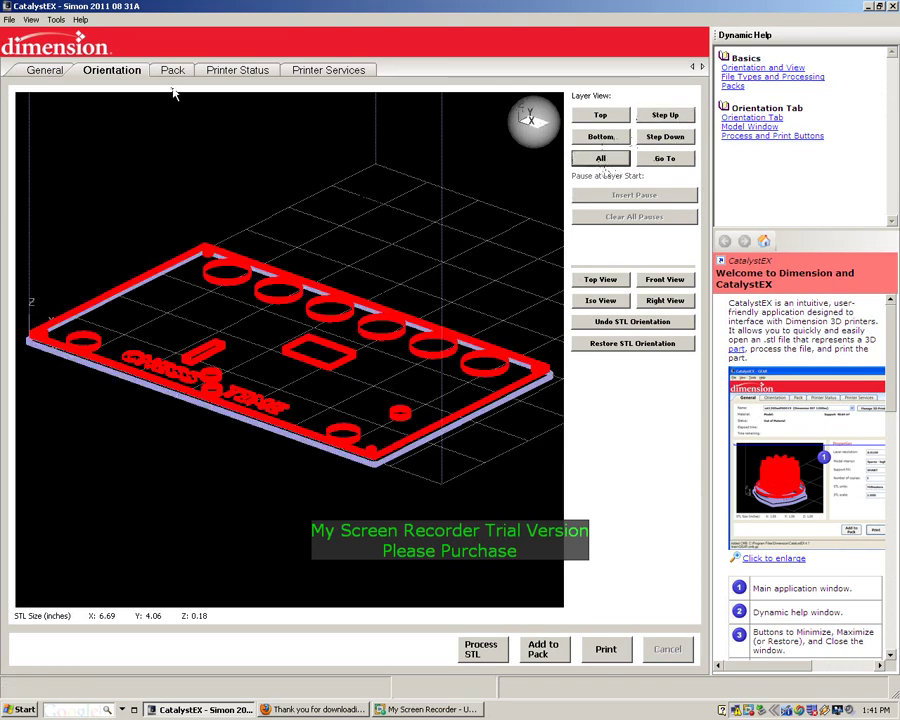
left_click(540, 650)
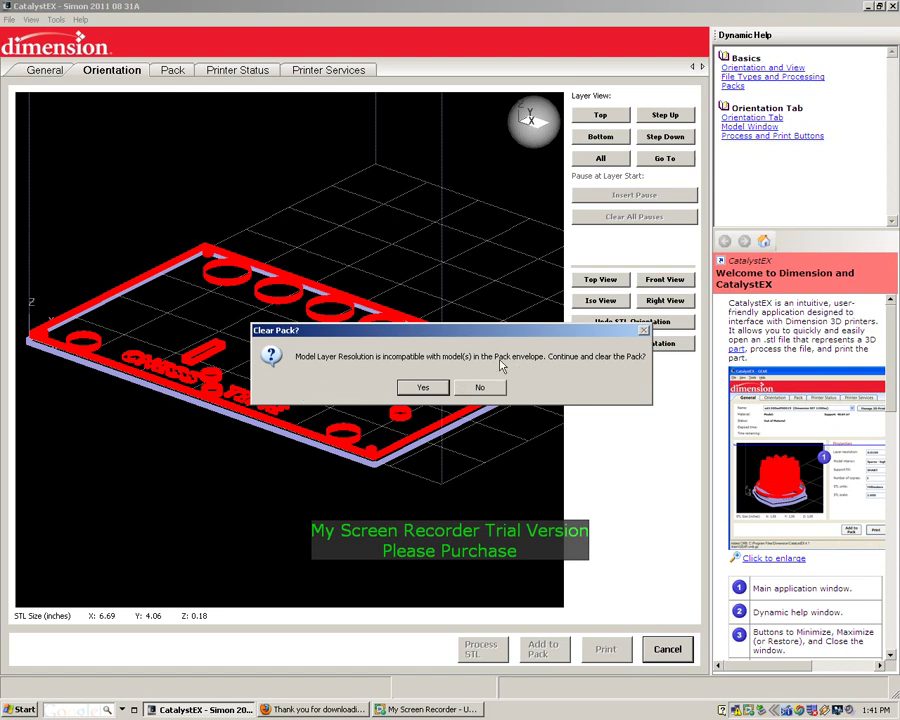
- Clear the old pack so it holds only the plate, and view the Pack tab
left_click(425, 388)
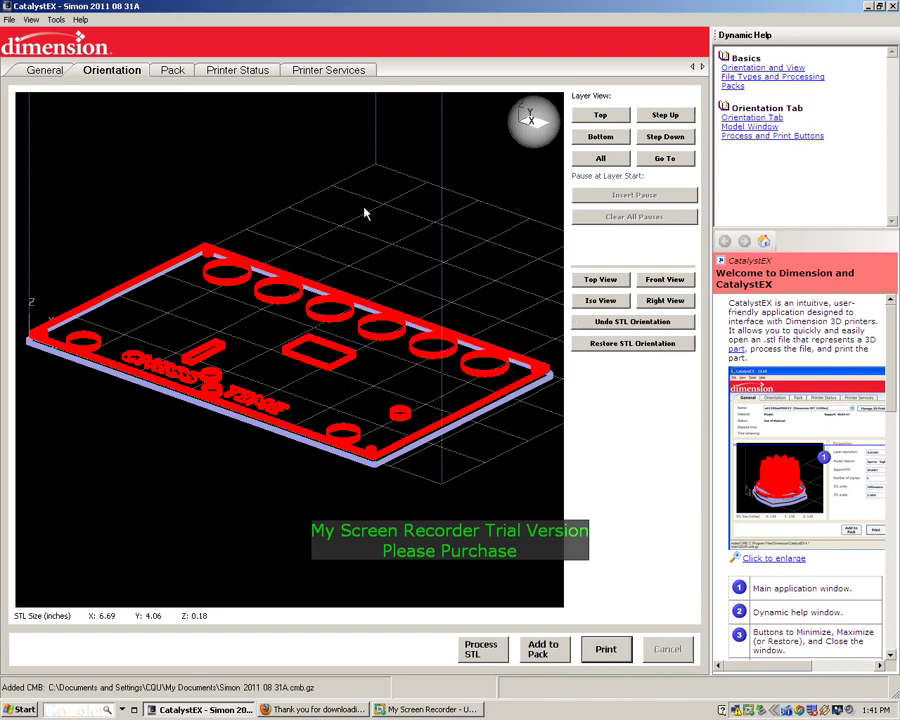
left_click(171, 71)
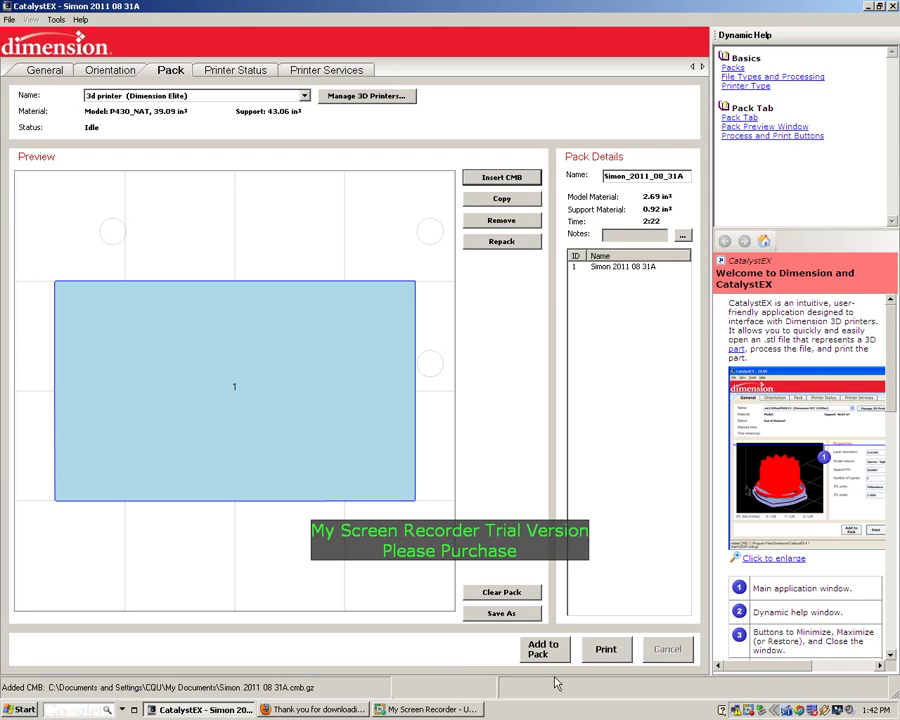
- Print the Simon_2011_08_31A pack to the Dimension Elite
left_click(605, 651)
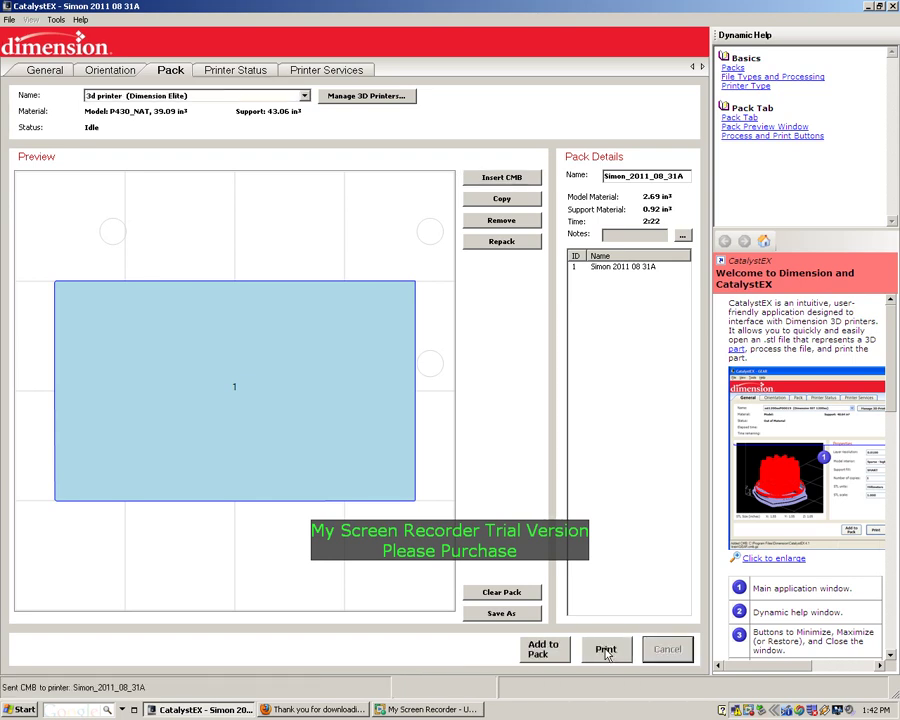